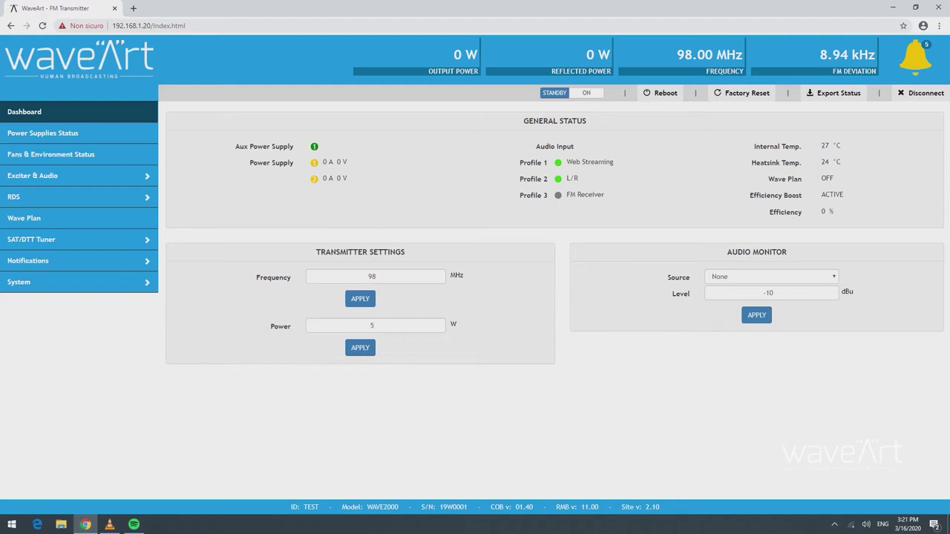
In the exciter's input settings, set the FM receiver frequency to 98000 kHz and apply the change
{"action": "left_click", "coordinate": [79, 176]}
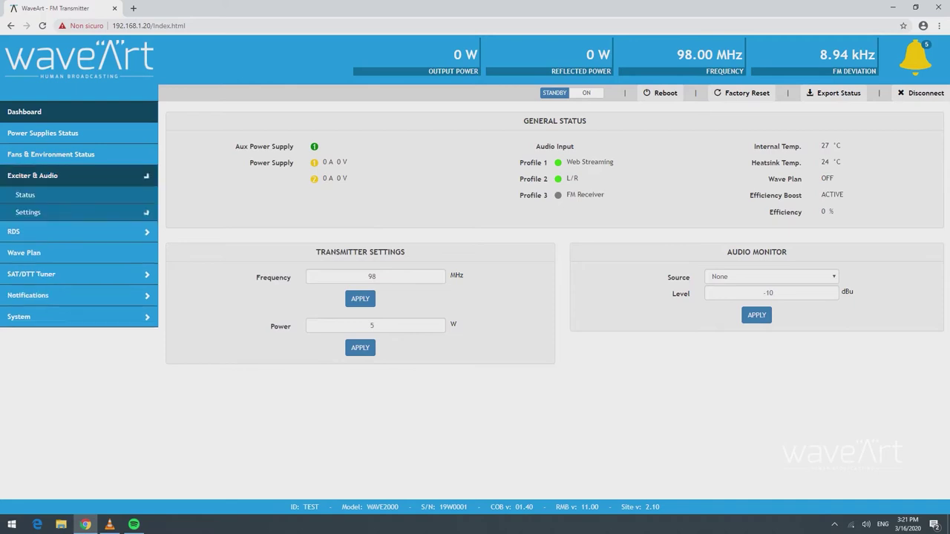
{"action": "left_click", "coordinate": [147, 212]}
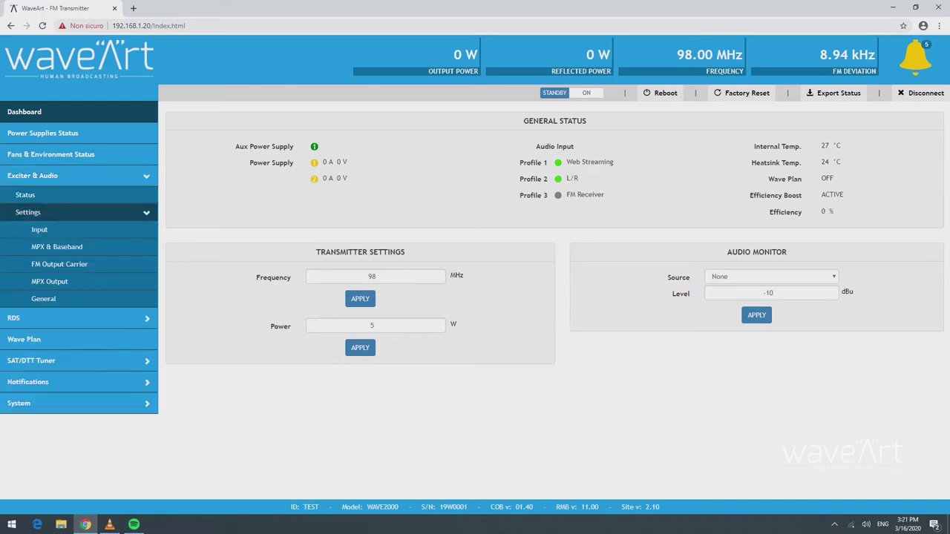
{"action": "left_click", "coordinate": [39, 229]}
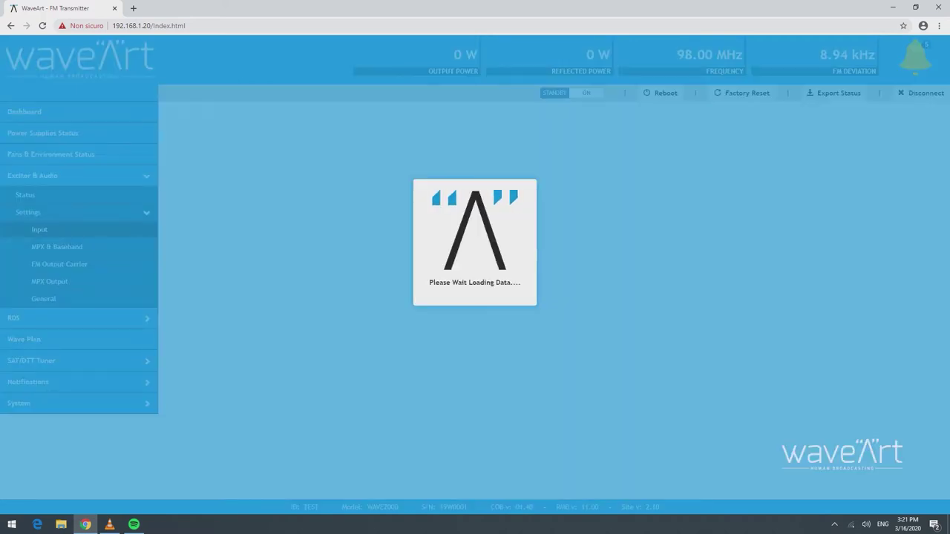
{"action": "scroll", "coordinate": [853, 294], "scroll_direction": "down", "scroll_amount": 1}
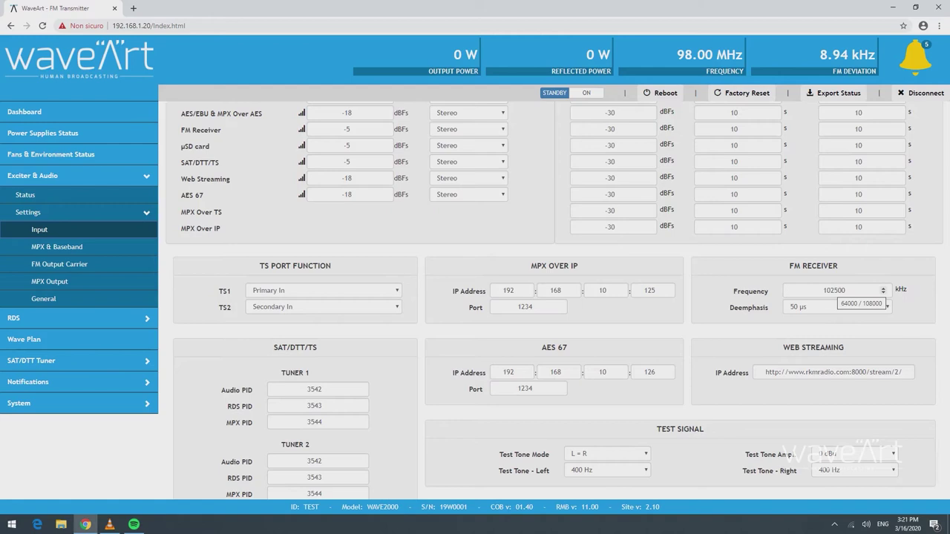
{"action": "left_click", "coordinate": [833, 290]}
{"action": "key", "text": "BackSpace"}
{"action": "key", "text": "BackSpace"}
{"action": "key", "text": "BackSpace"}
{"action": "type", "text": "98000"}
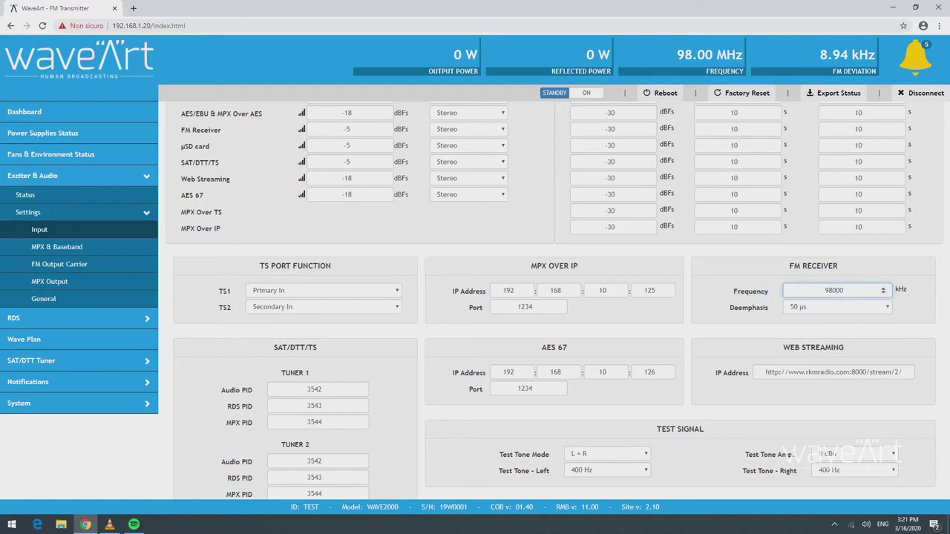
{"action": "scroll", "coordinate": [553, 445], "scroll_direction": "down", "scroll_amount": 1}
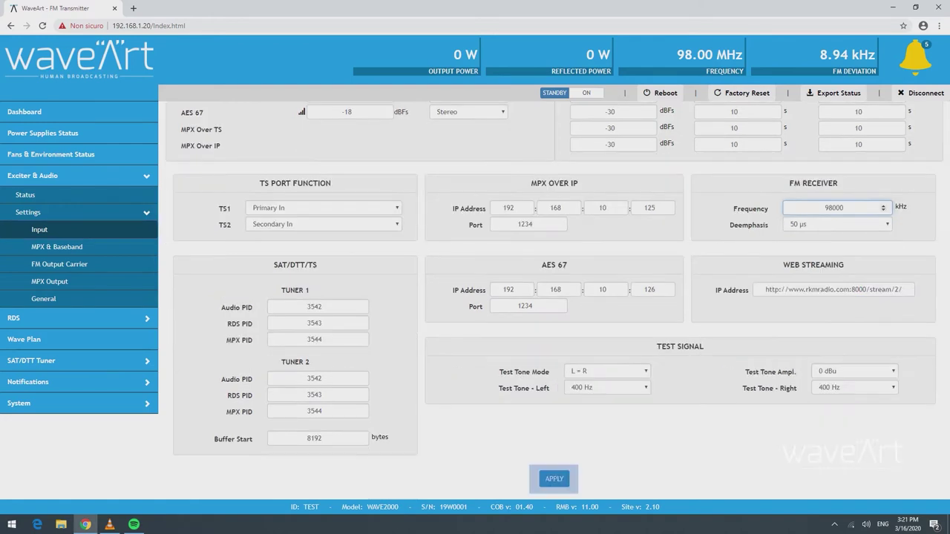
{"action": "left_click", "coordinate": [554, 478]}
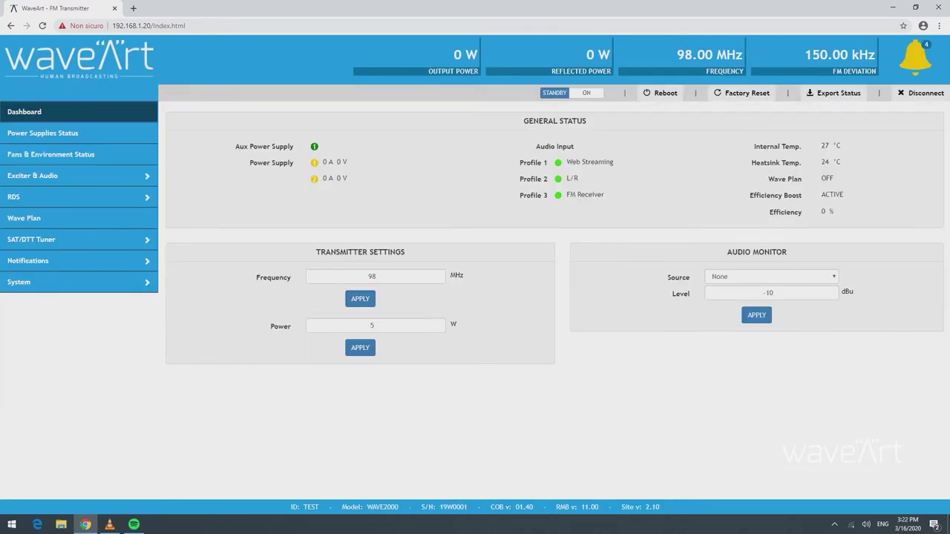
Set the dashboard's audio monitor source to FM Receiver and apply it
{"action": "left_click", "coordinate": [772, 276]}
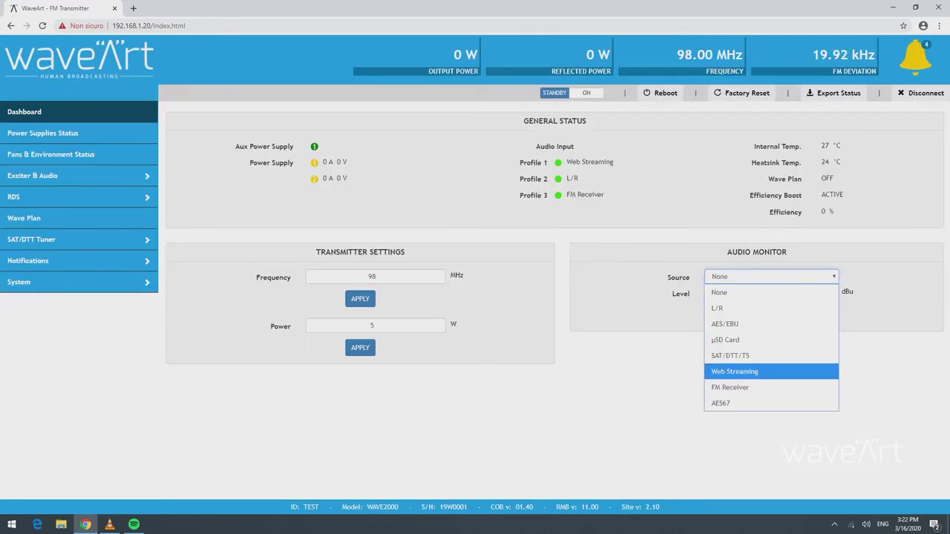
{"action": "left_click", "coordinate": [771, 387]}
{"action": "left_click", "coordinate": [756, 314]}
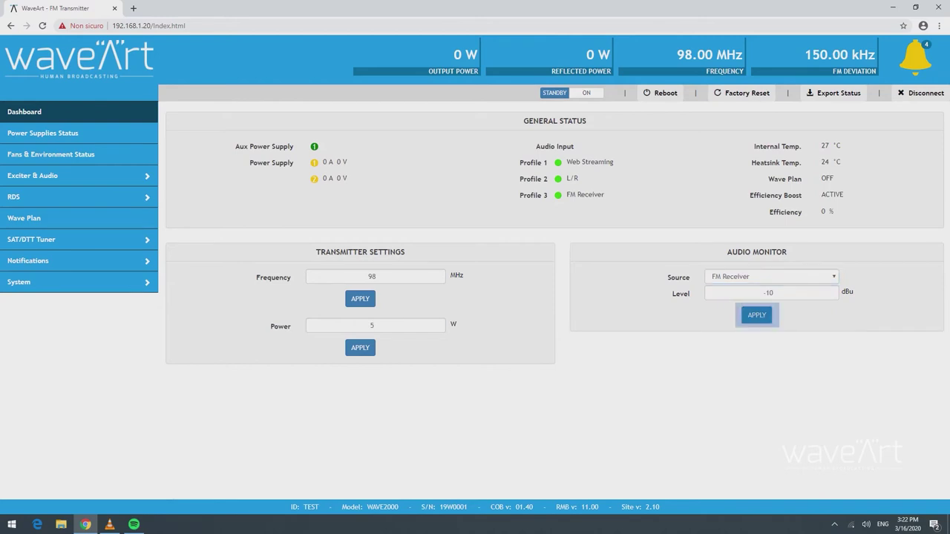
{"action": "left_click", "coordinate": [757, 314]}
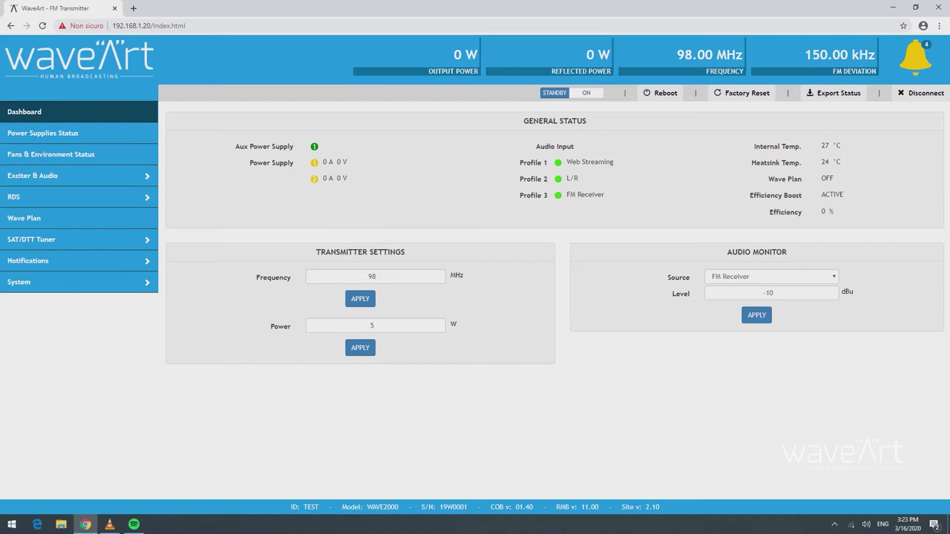
In the exciter's input settings, set the test signal's tone mode to L <> R
{"action": "left_click", "coordinate": [78, 175]}
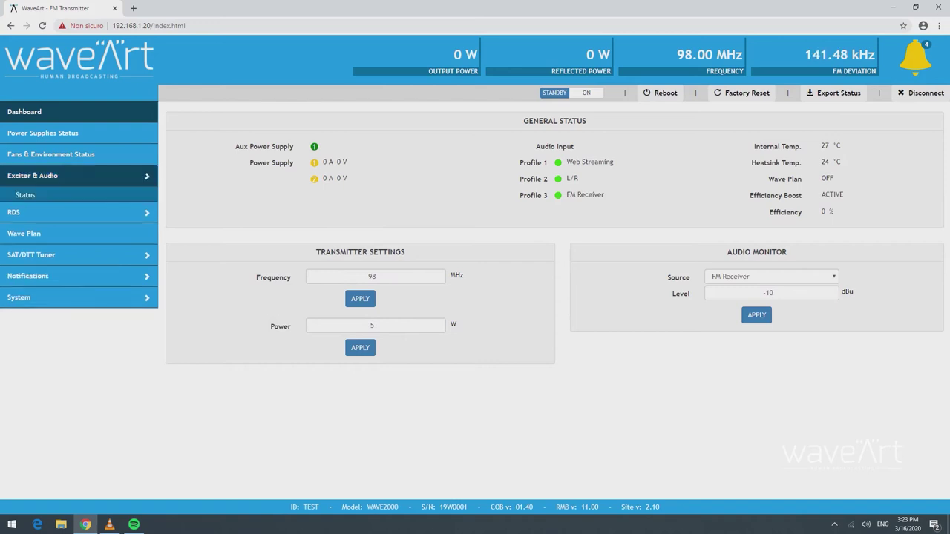
{"action": "left_click", "coordinate": [79, 212]}
{"action": "left_click", "coordinate": [39, 230]}
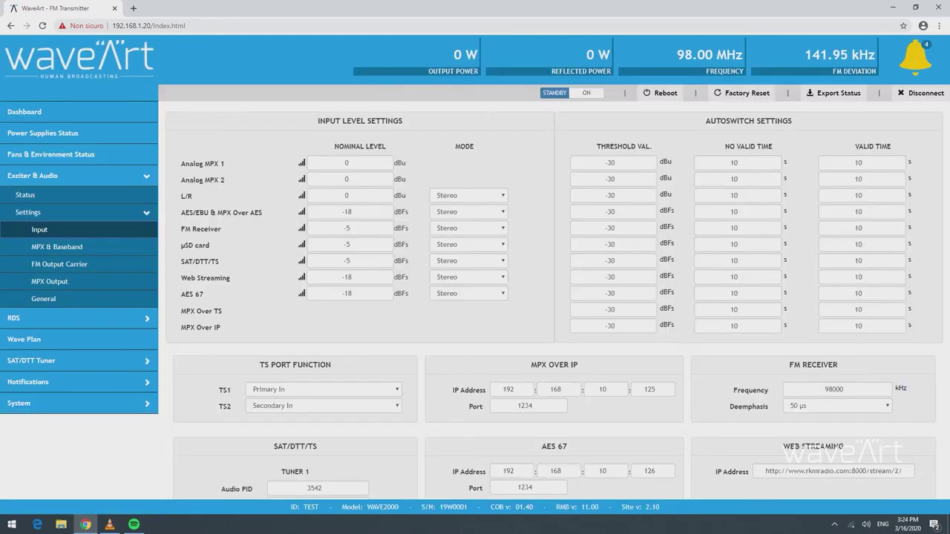
{"action": "scroll", "coordinate": [549, 297], "scroll_direction": "down", "scroll_amount": 2}
{"action": "scroll", "coordinate": [607, 416], "scroll_direction": "down", "scroll_amount": 1}
{"action": "left_click", "coordinate": [607, 403]}
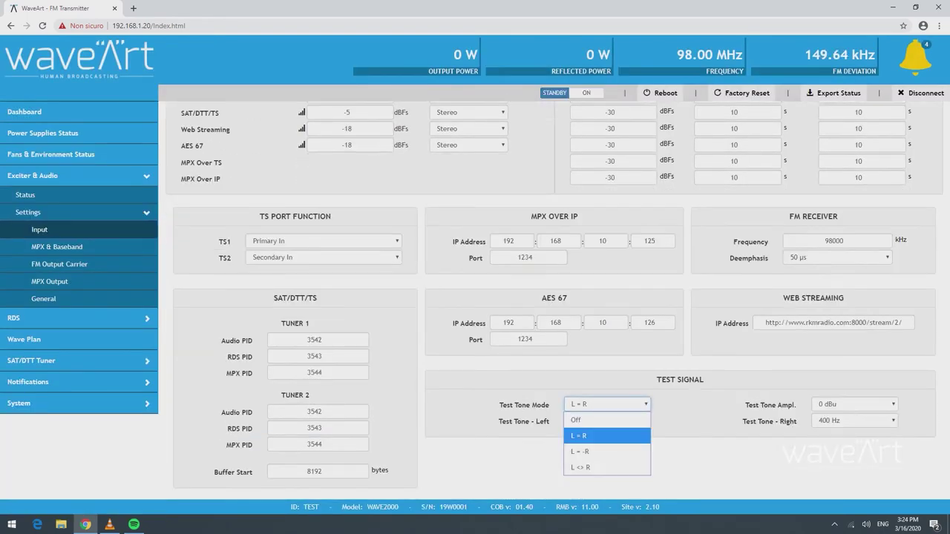
{"action": "key", "text": "Down"}
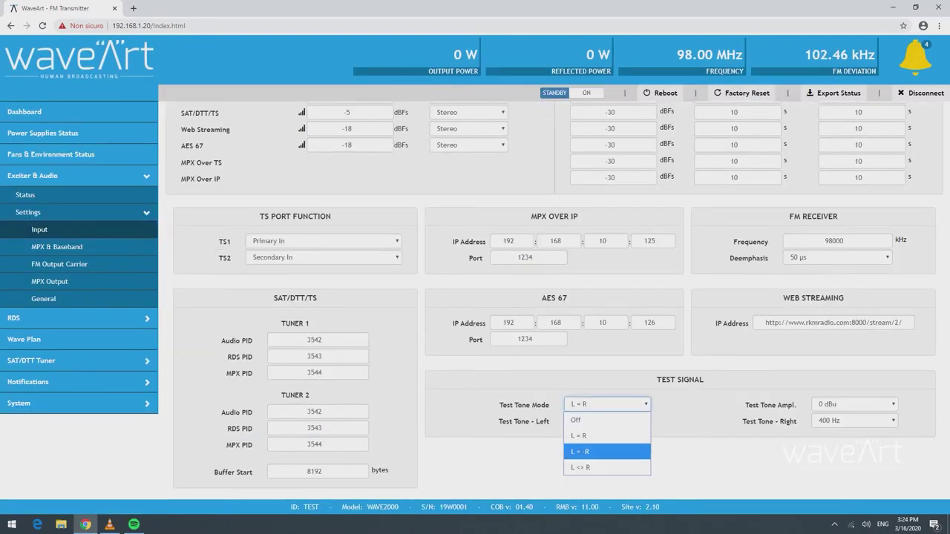
{"action": "key", "text": "Down"}
{"action": "key", "text": "Return"}
Set the left test tone to 7.5 KHz and the test tone amplitude to 0 dBu, and apply the input settings
{"action": "left_click", "coordinate": [607, 420]}
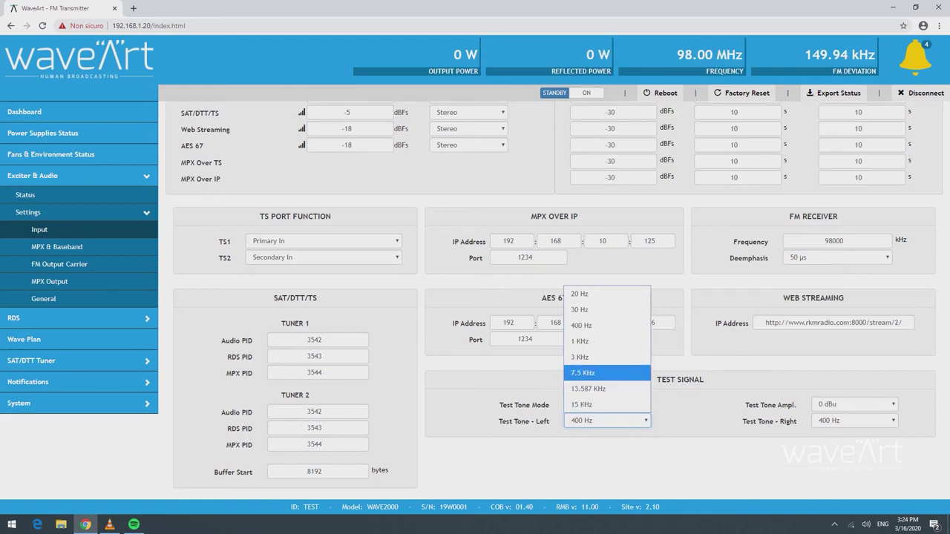
{"action": "key", "text": "Return"}
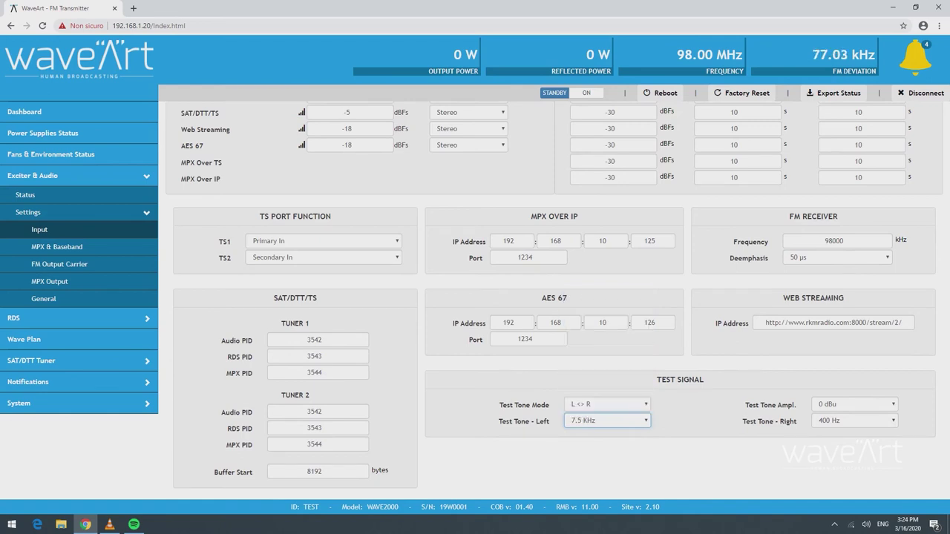
{"action": "left_click", "coordinate": [854, 404]}
{"action": "key", "text": "Return"}
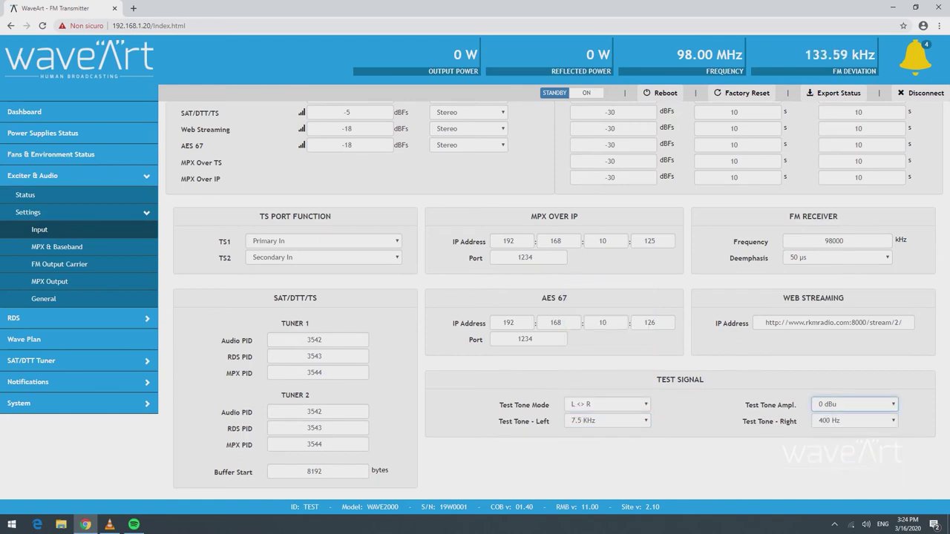
{"action": "scroll", "coordinate": [553, 297], "scroll_direction": "down", "scroll_amount": 1}
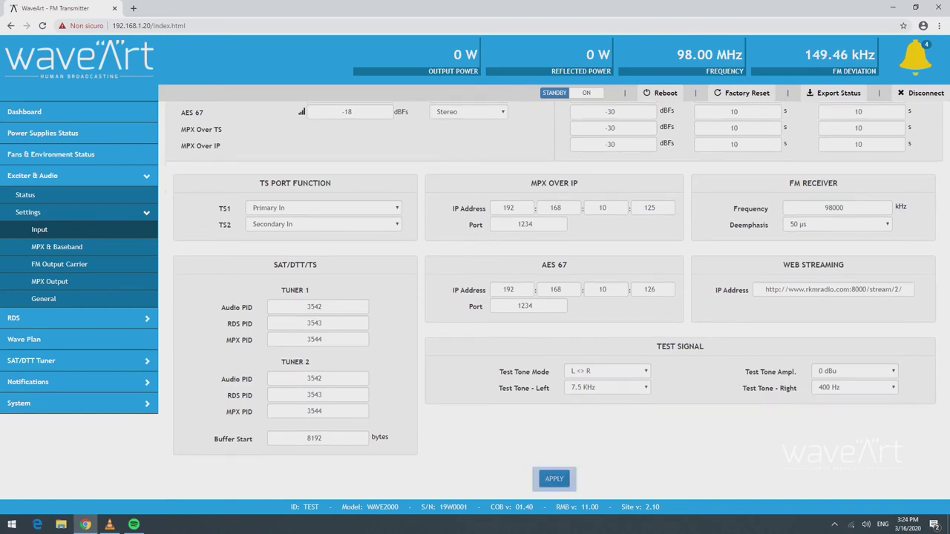
{"action": "key", "text": "Return"}
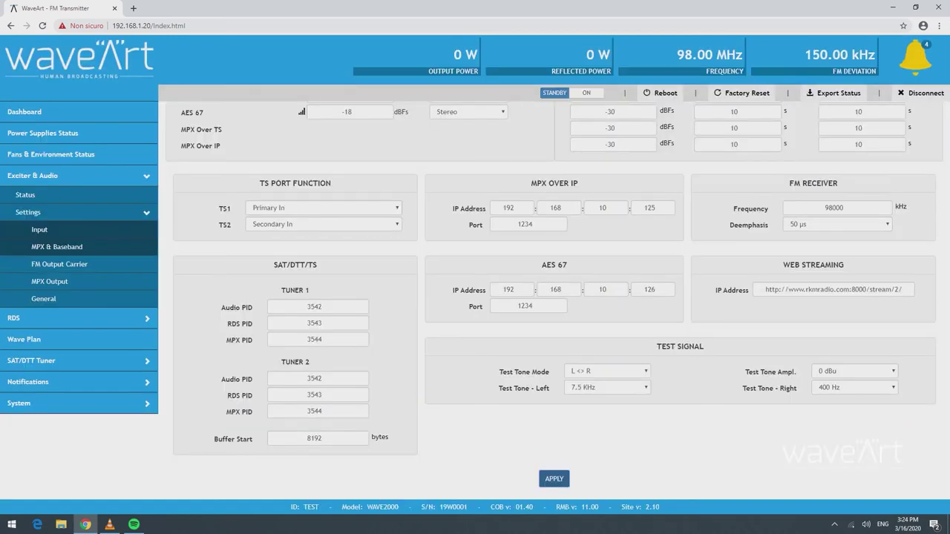
In the MPX & Baseband profile, set the audio source to Test Signal and open the RDS source choices
{"action": "left_click", "coordinate": [111, 264]}
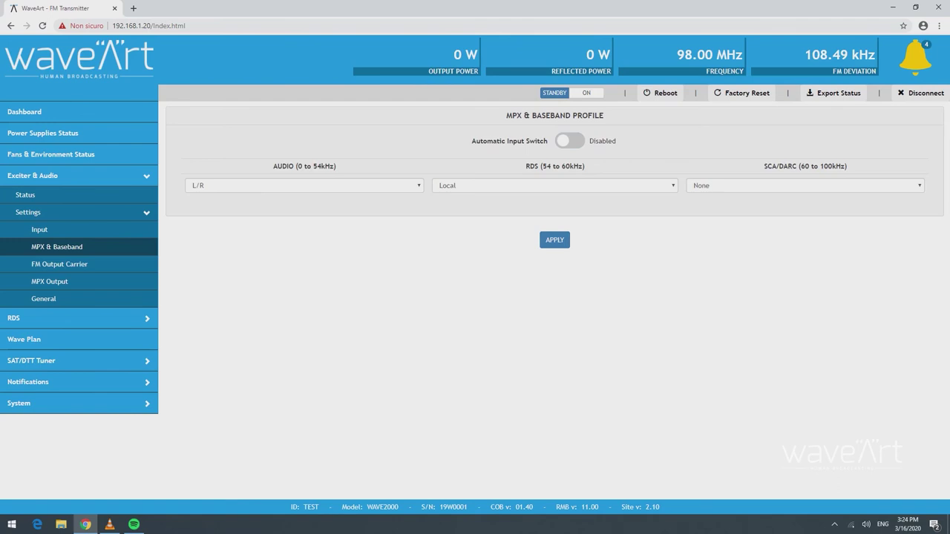
{"action": "left_click", "coordinate": [303, 186]}
{"action": "left_click", "coordinate": [303, 312]}
{"action": "left_click", "coordinate": [555, 186]}
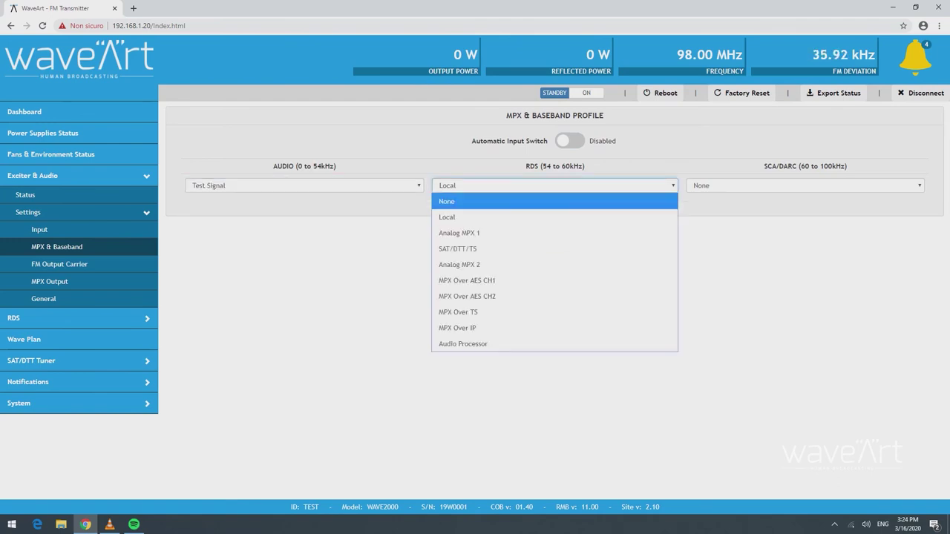